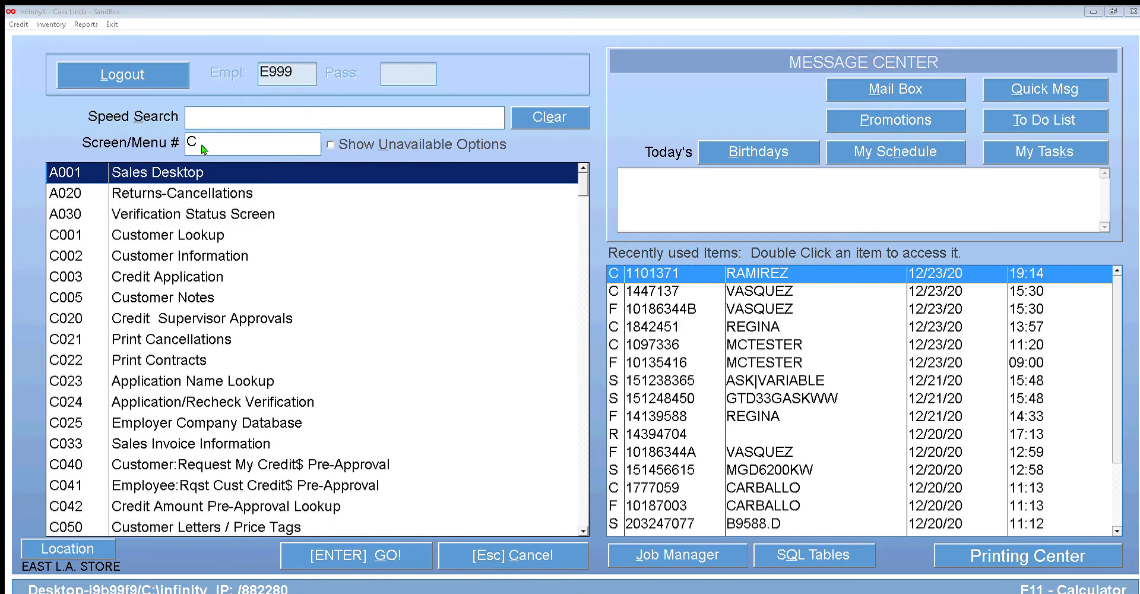
# Open the Sales Desk, go to merchandise selection and start a new sale order
pyautogui.press('Return')
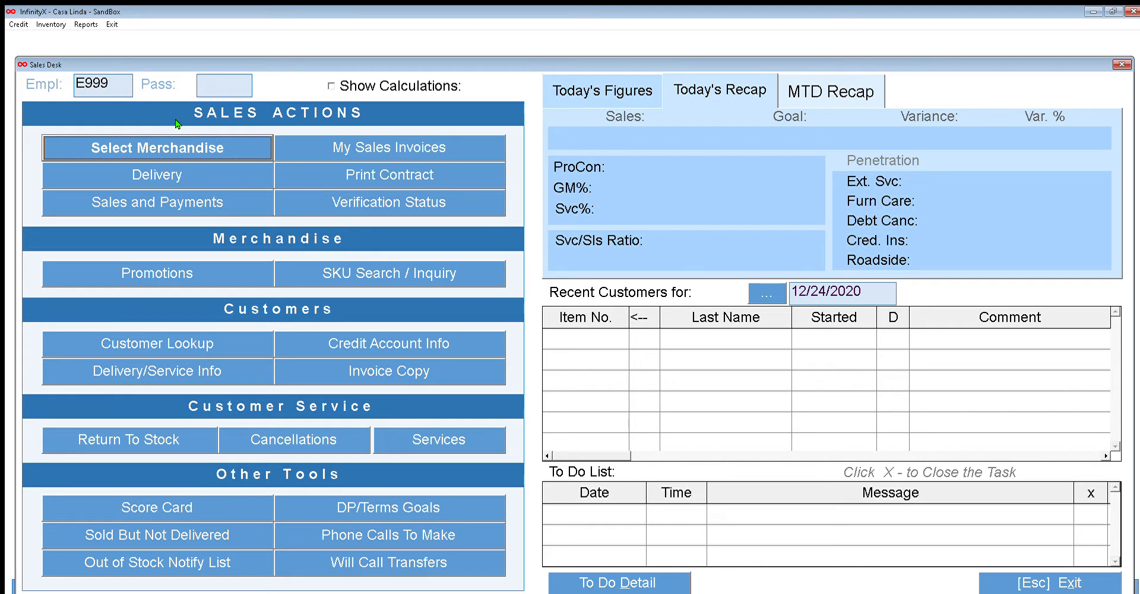
pyautogui.press('Return')
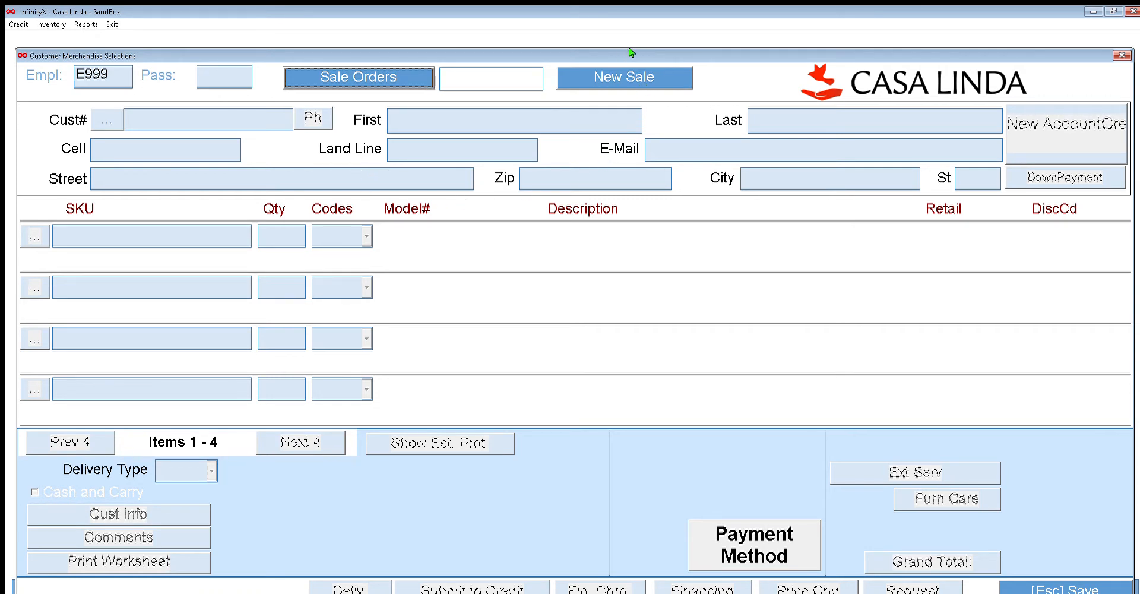
pyautogui.click(631, 69)
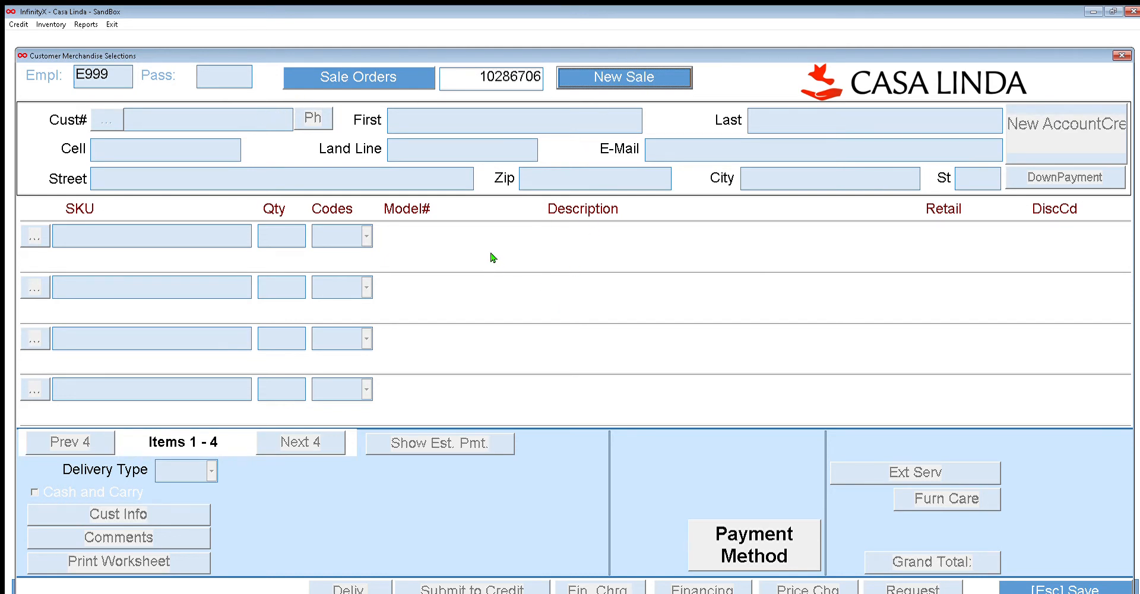
pyautogui.click(602, 78)
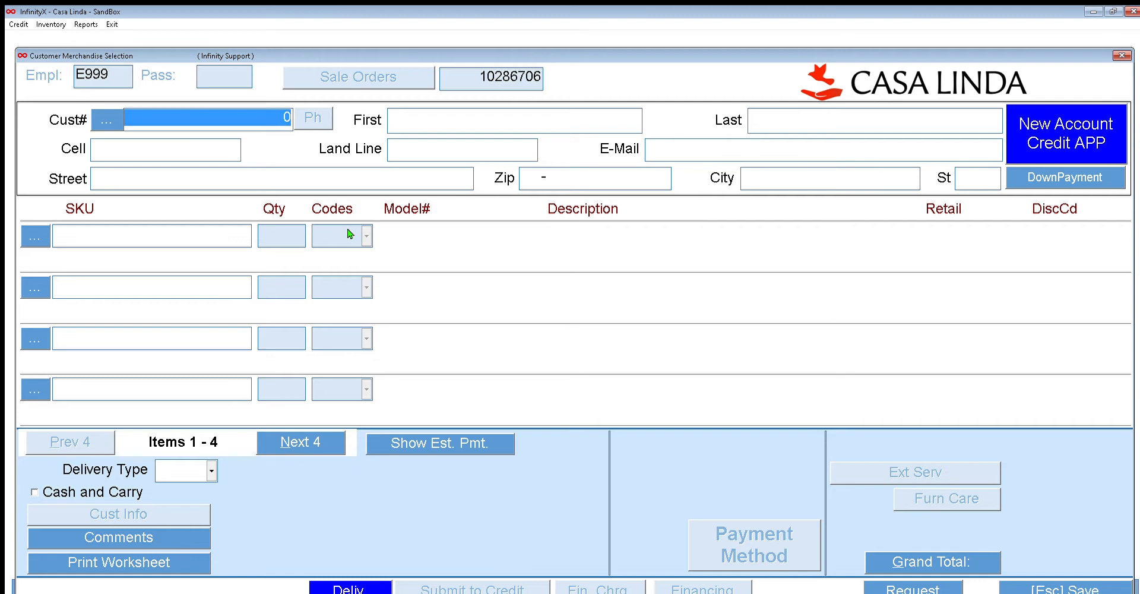
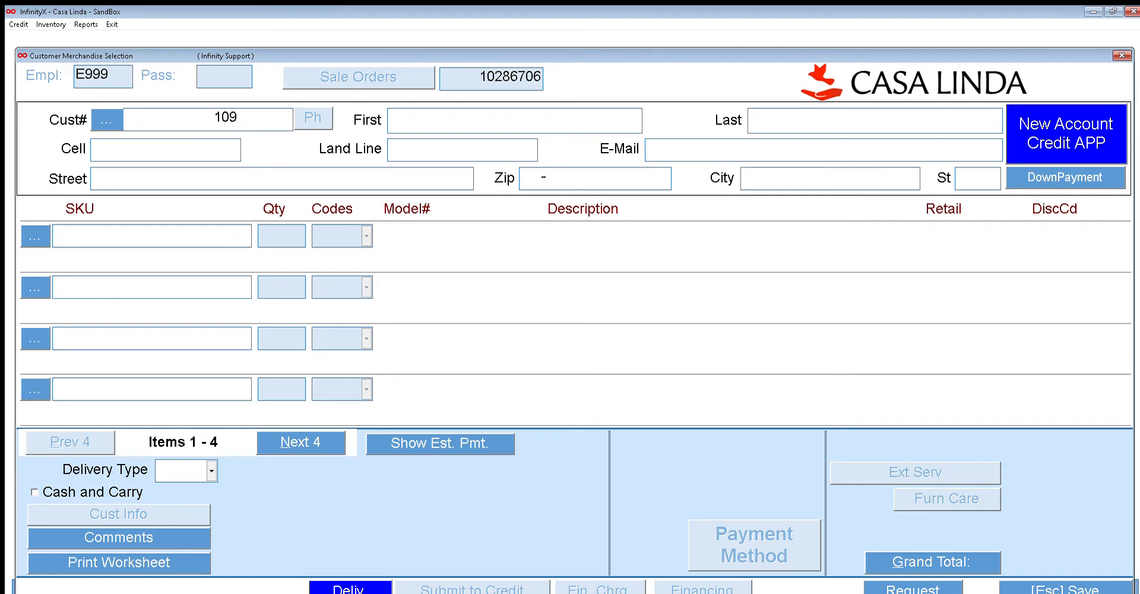
# Enter the customer's account number to load their details into the sale
pyautogui.press('Return')
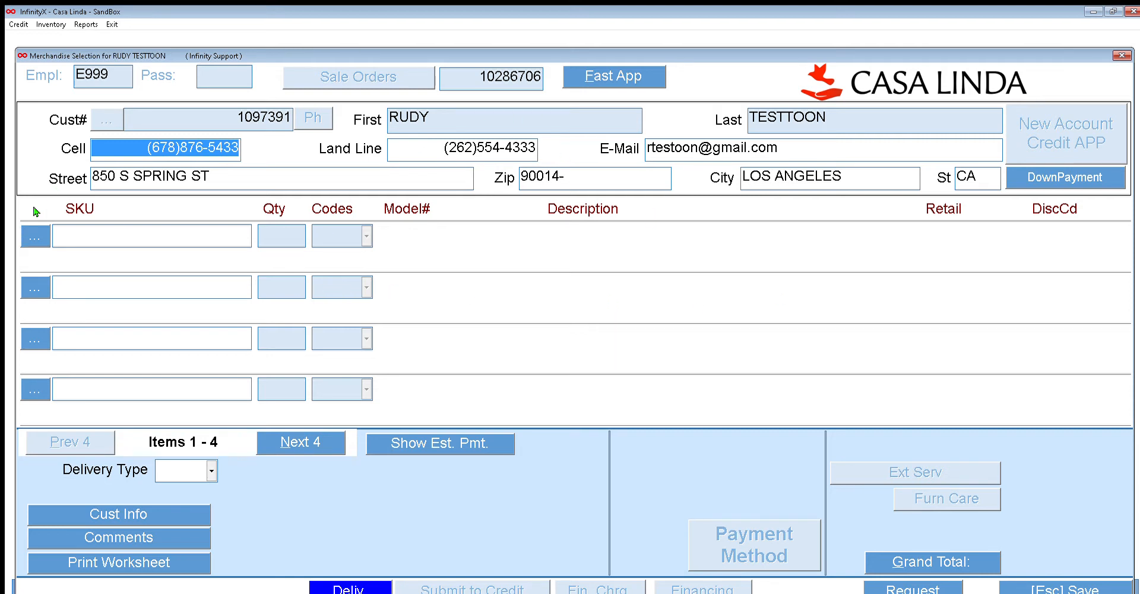
# Add SKU 701280693 to the first merchandise line
pyautogui.click(34, 236)
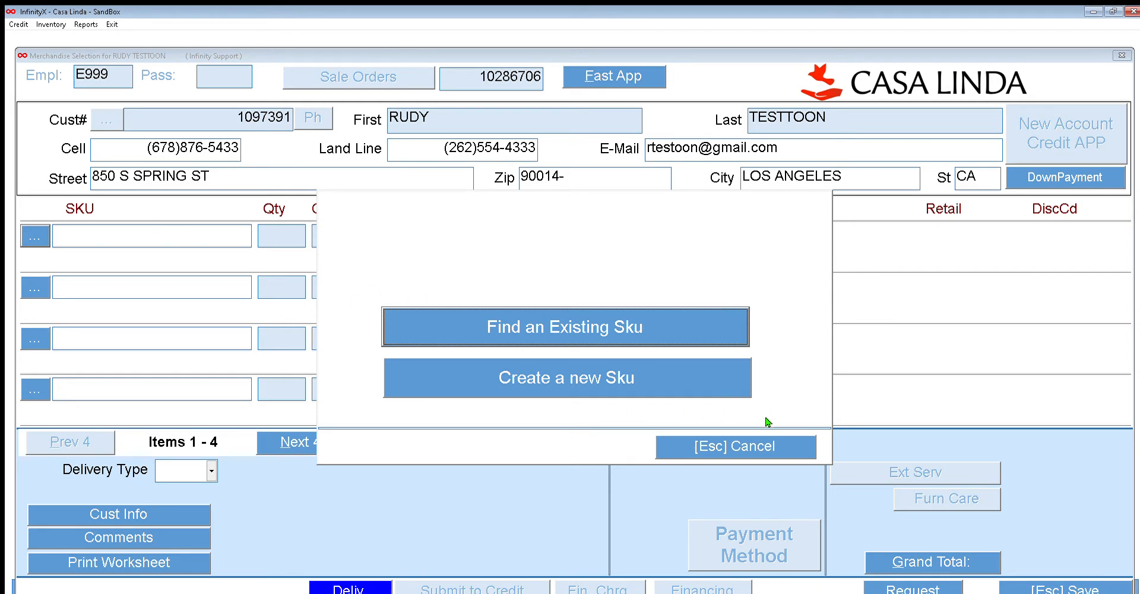
pyautogui.press('Escape')
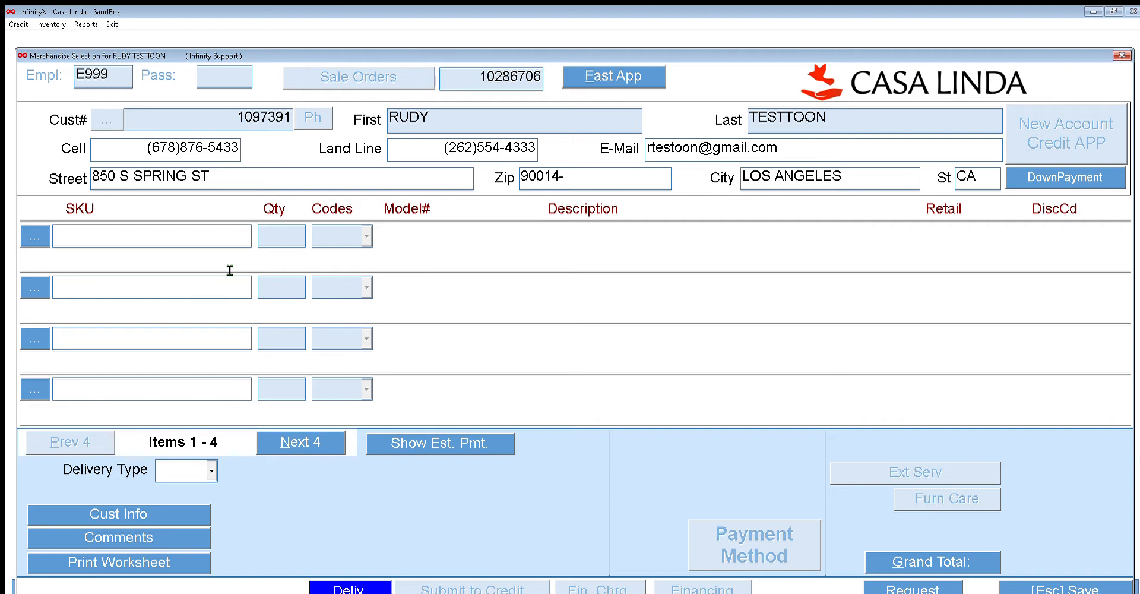
pyautogui.write('701280693')
pyautogui.press('Tab')
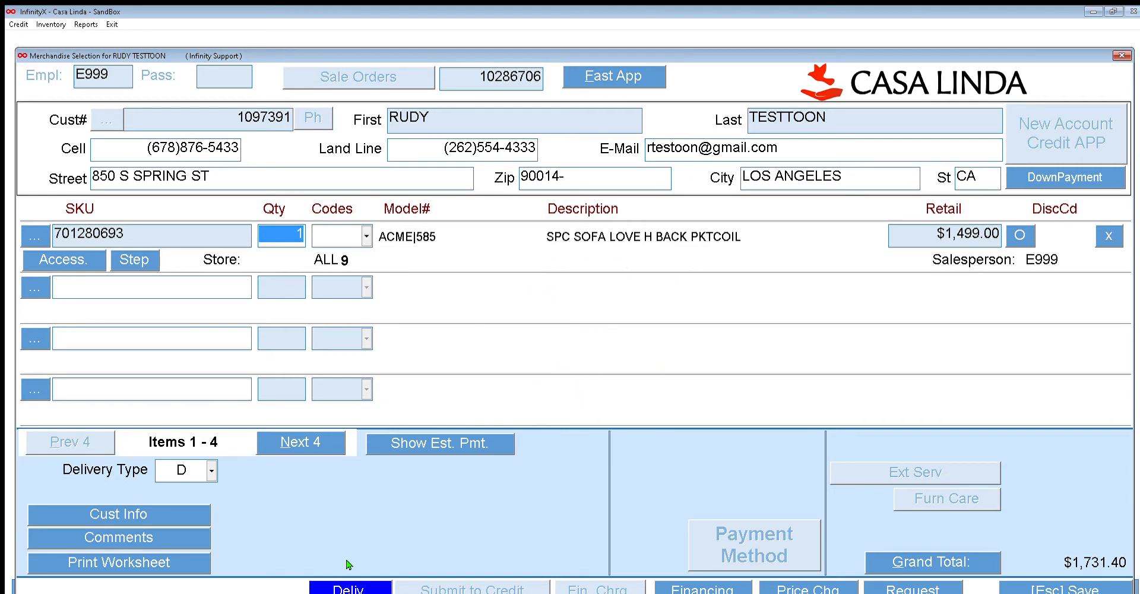
# Set the delivery type to W and the delivery date to 12/30/2020, then save the delivery information
pyautogui.click(349, 585)
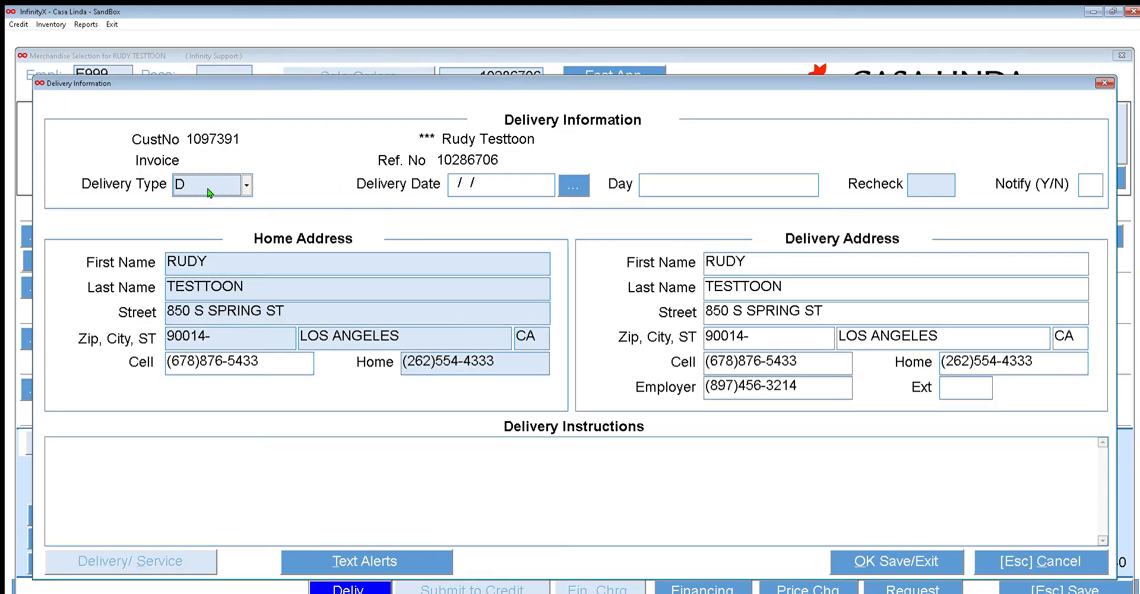
pyautogui.press('w')
pyautogui.click(573, 177)
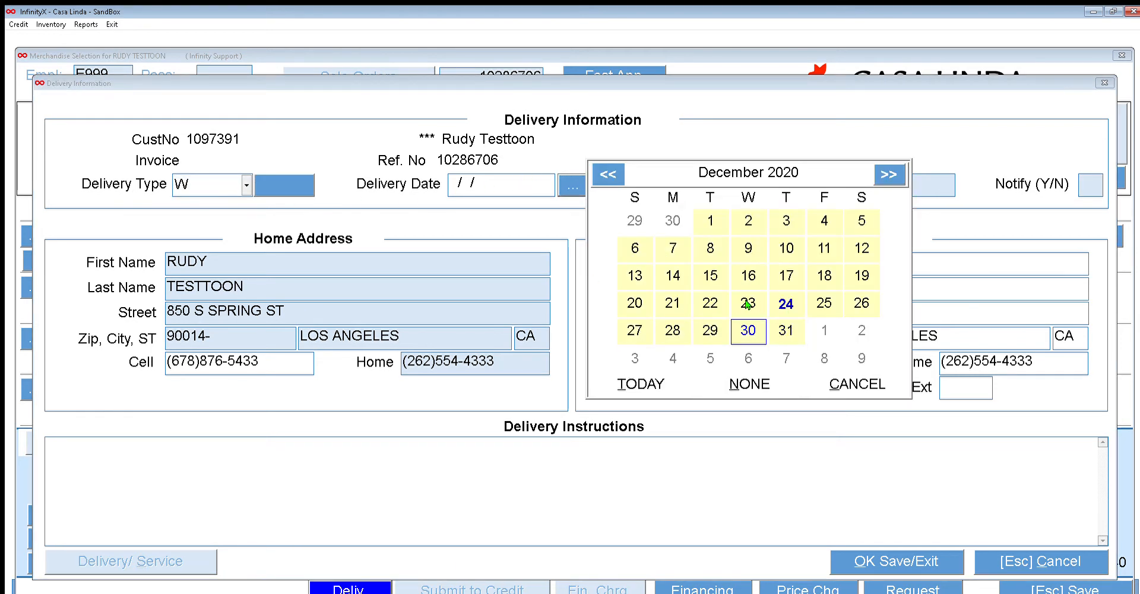
pyautogui.press('Return')
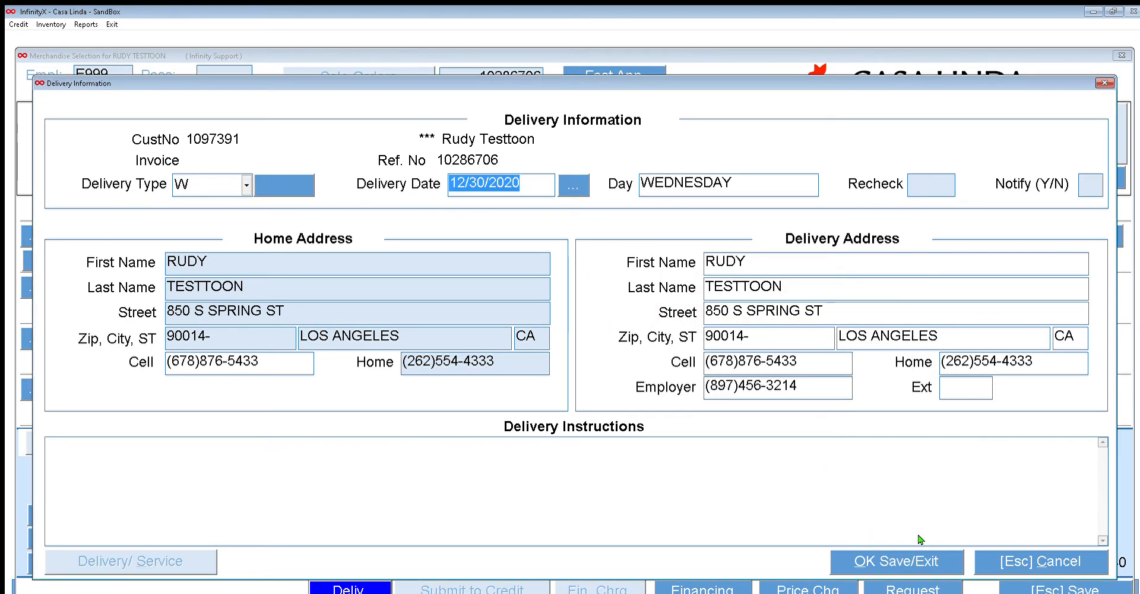
pyautogui.click(900, 562)
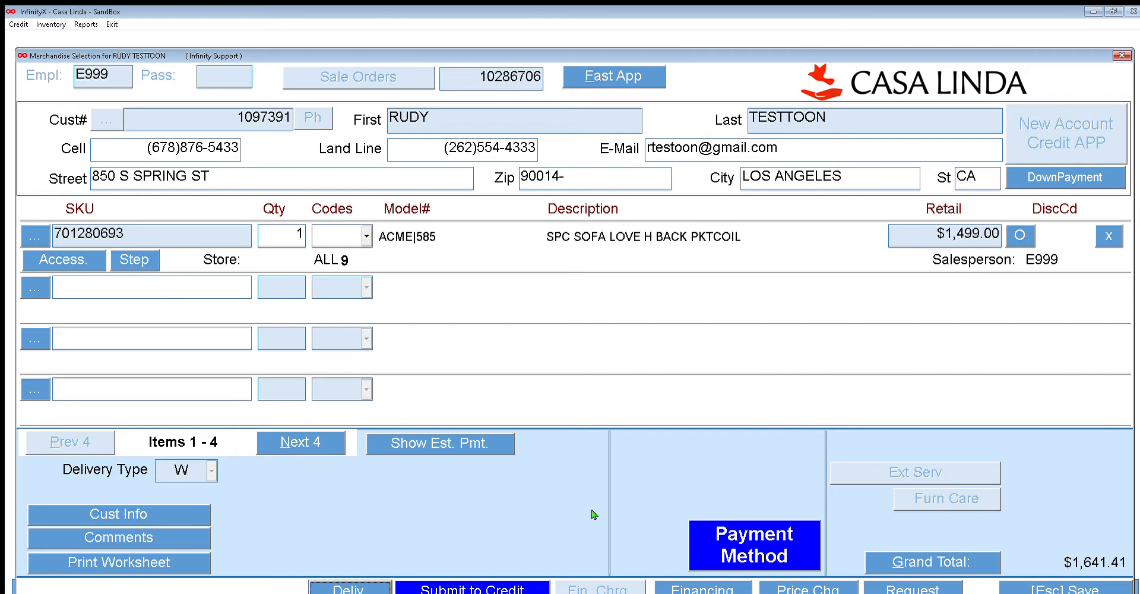
# Open financing sources and add CITI FINANCIAL as a new finance company
pyautogui.click(702, 565)
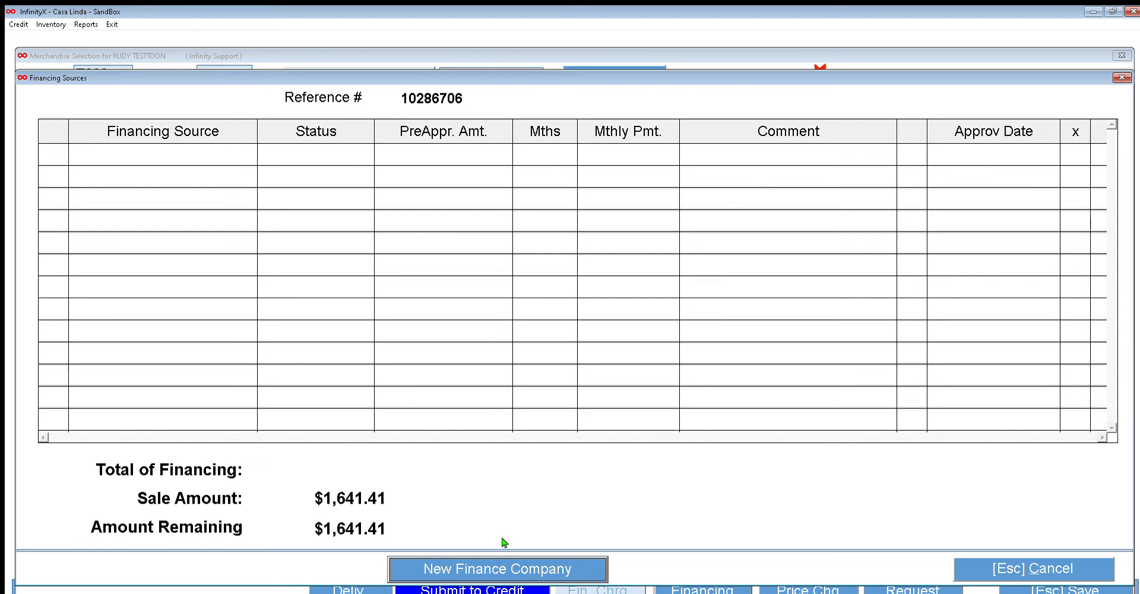
pyautogui.click(509, 565)
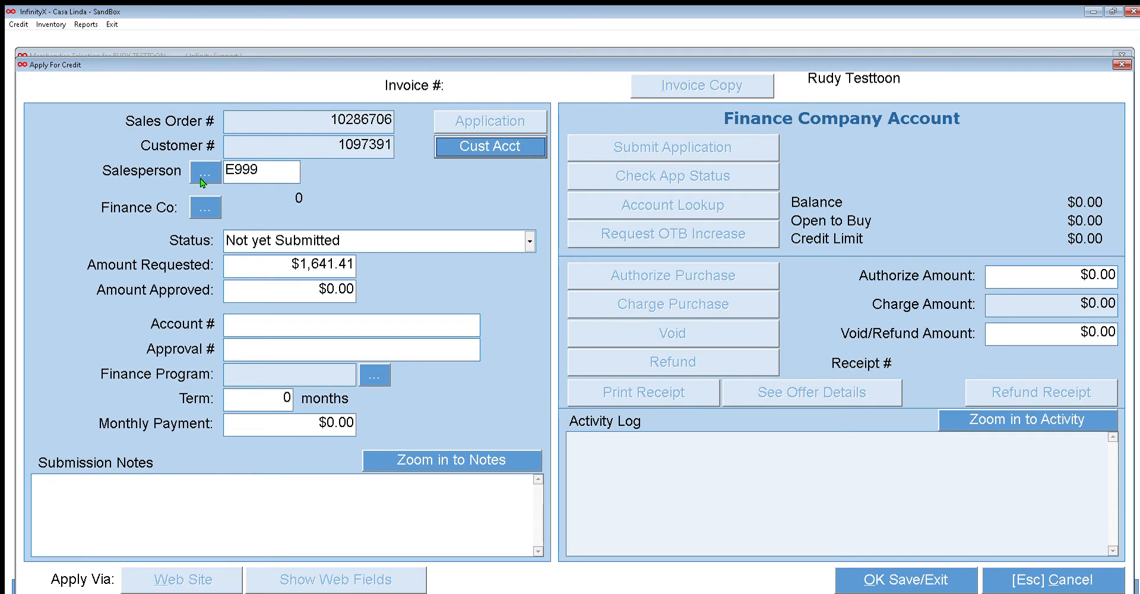
pyautogui.click(205, 206)
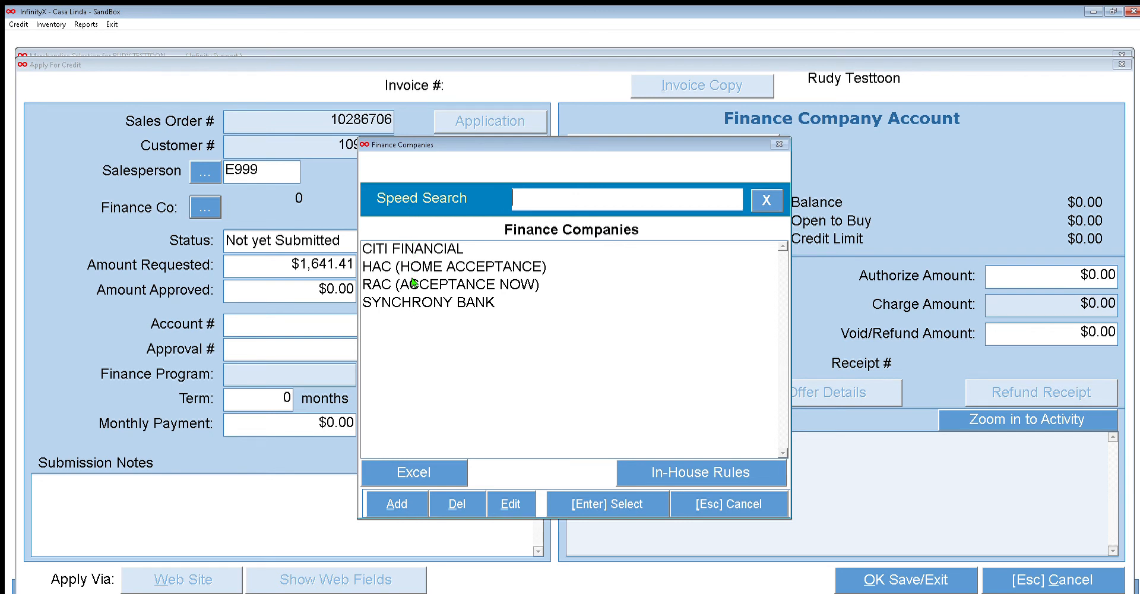
pyautogui.press('Down')
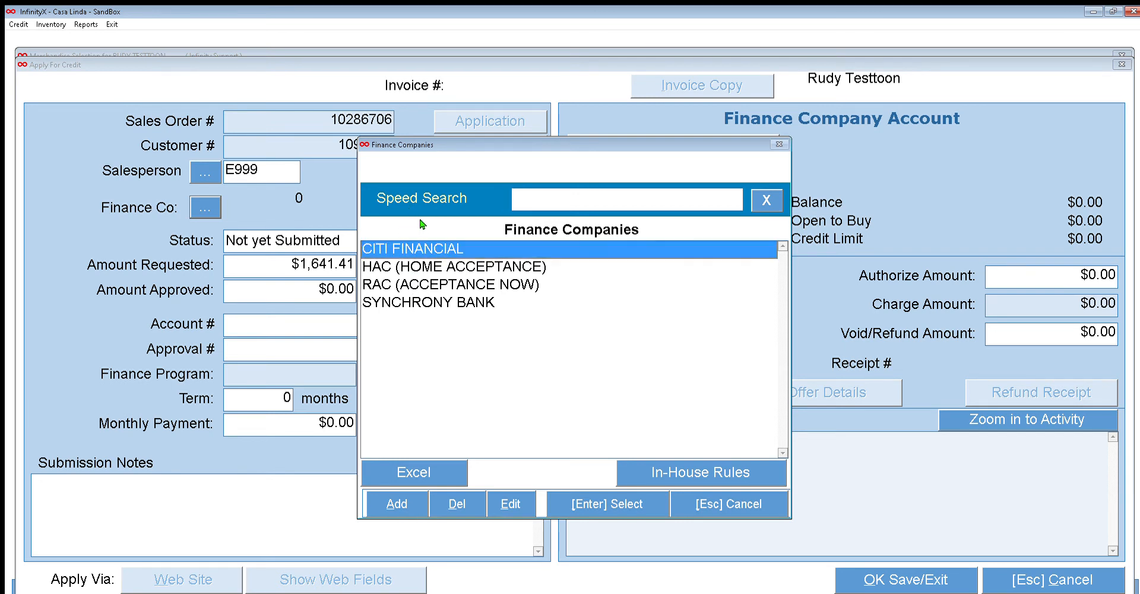
pyautogui.press('Return')
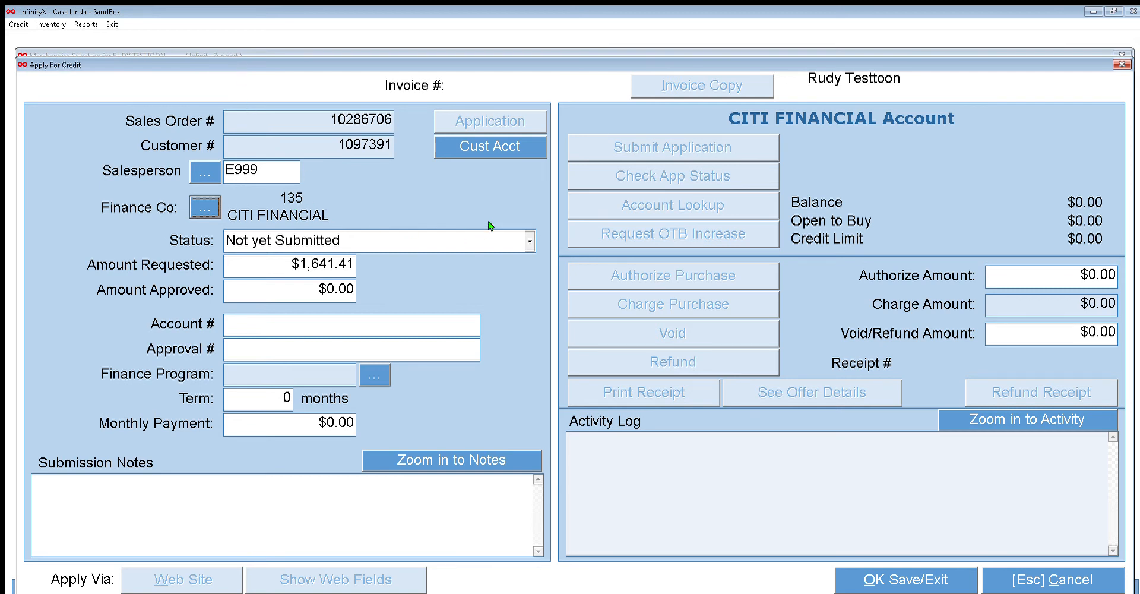
# Set status to OpenToBuy Available/Approved, amount approved to 3000, and enter the finance account and approval numbers
pyautogui.press('Tab')
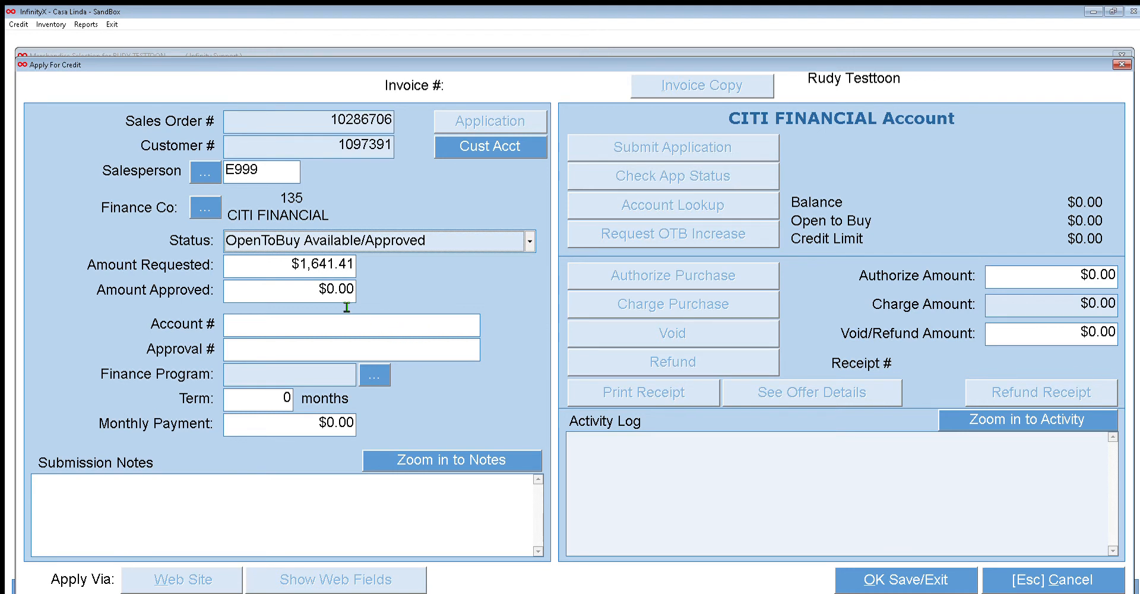
pyautogui.press('Tab')
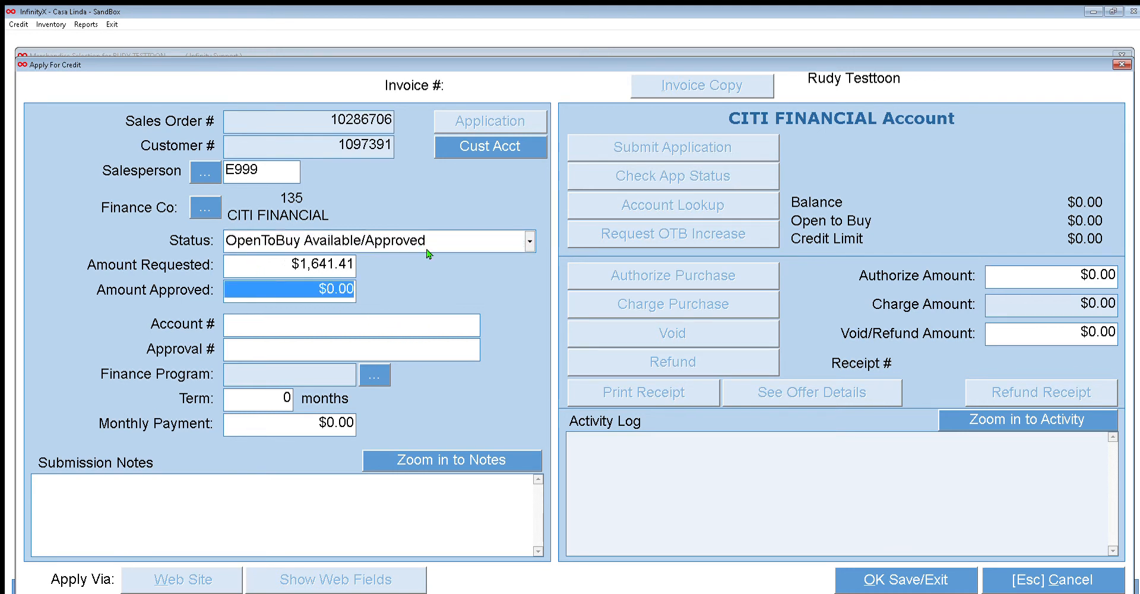
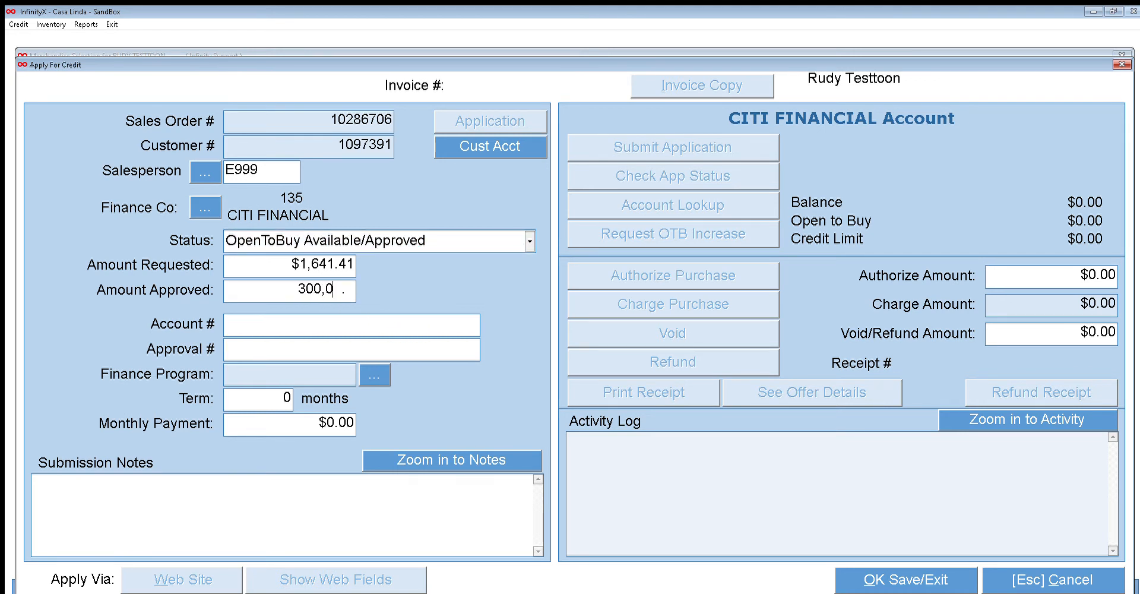
pyautogui.press('Tab')
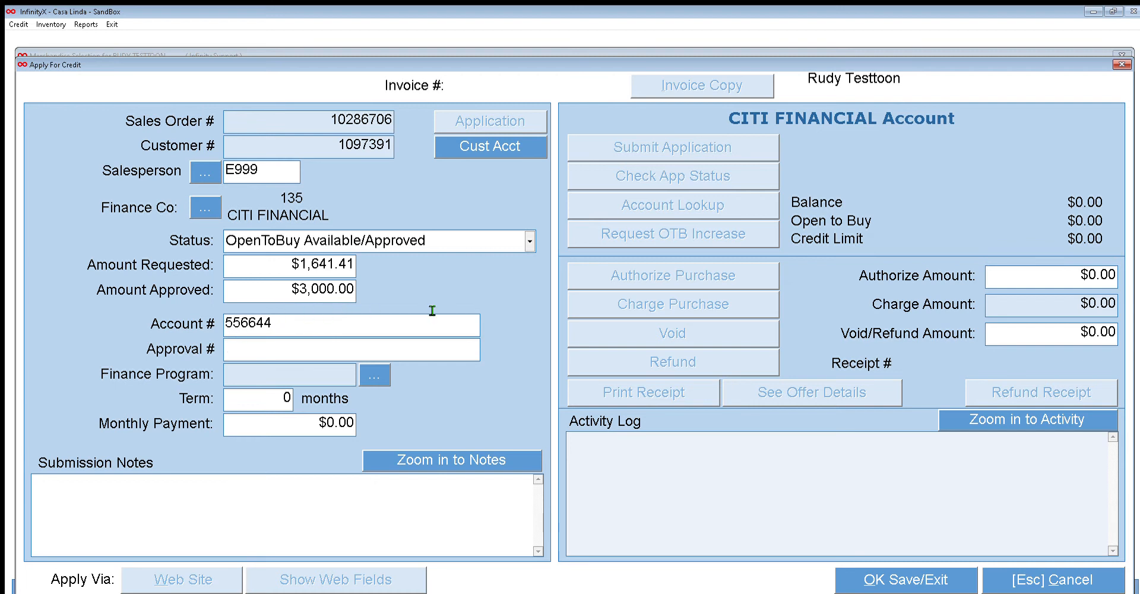
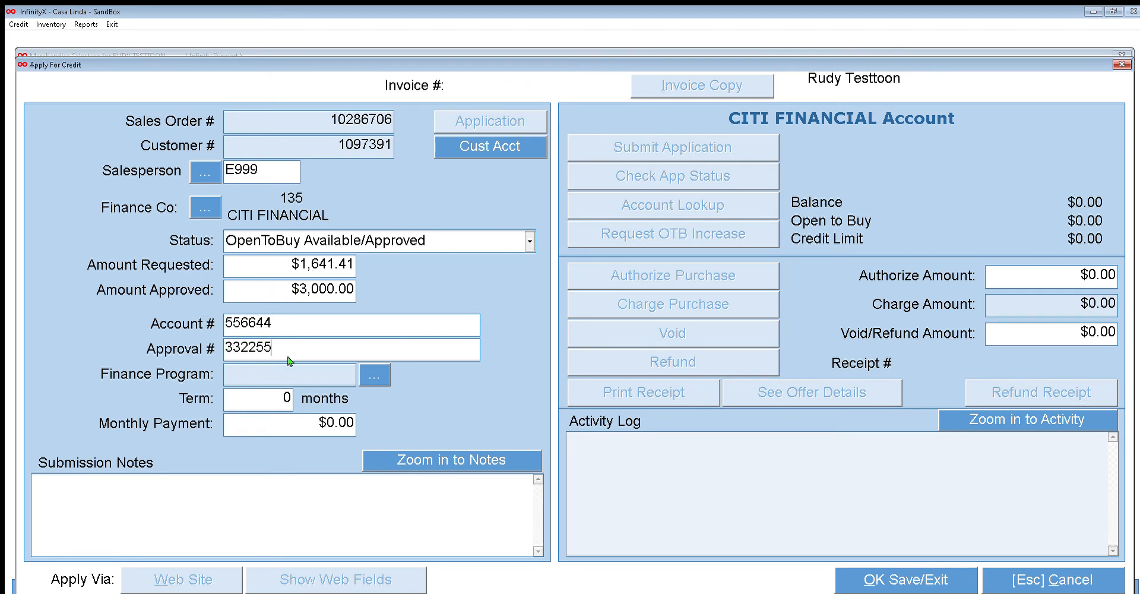
# Choose the 12 months no interest-test finance program, save the credit application and close financing sources
pyautogui.click(374, 375)
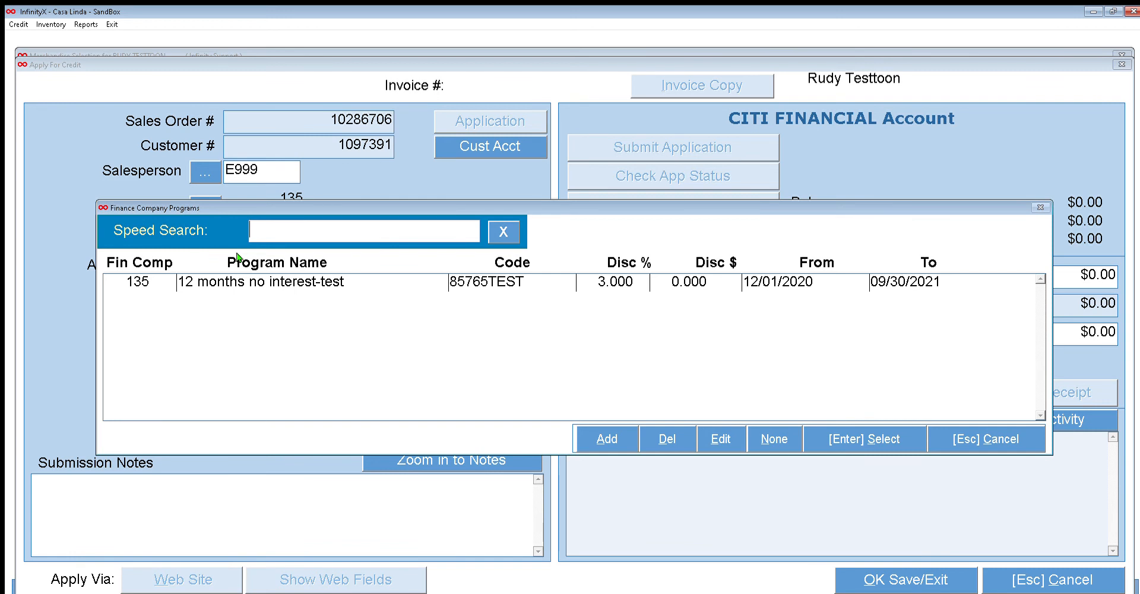
pyautogui.press('Return')
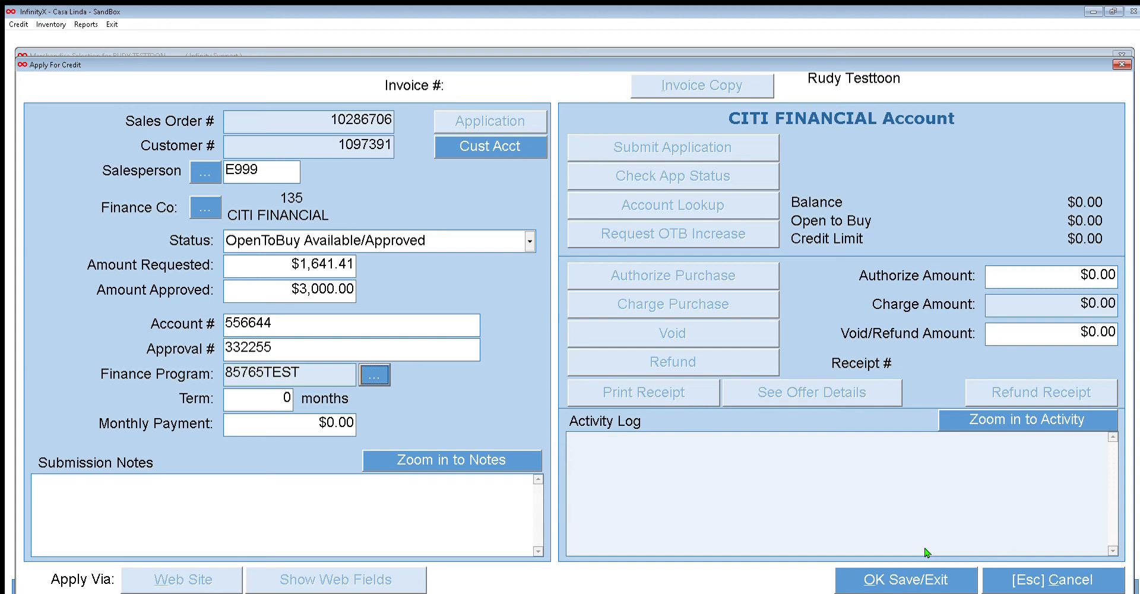
pyautogui.click(861, 577)
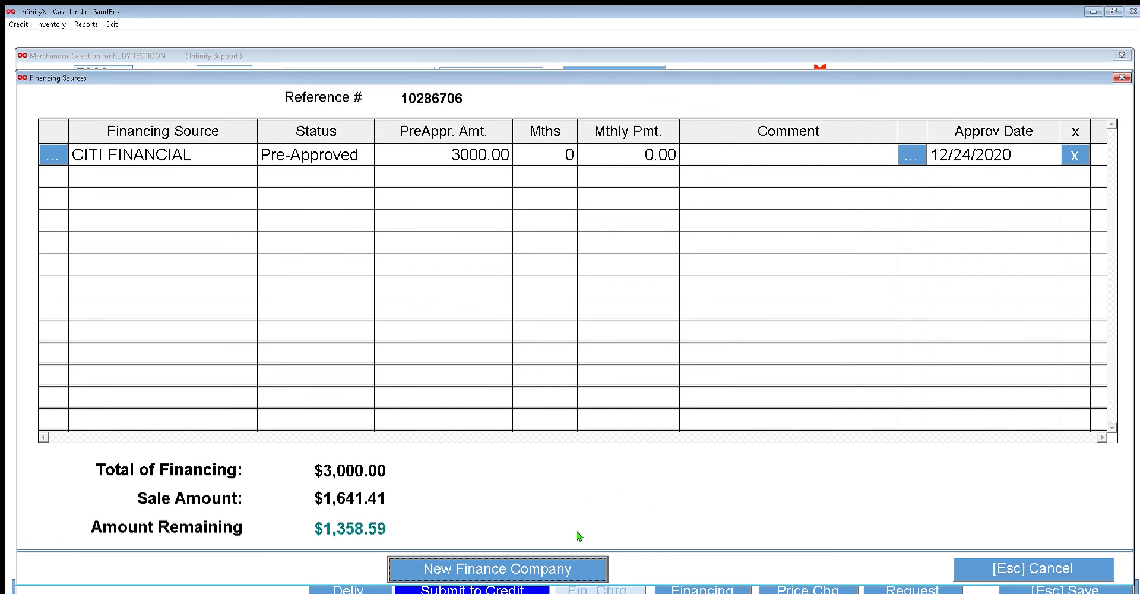
pyautogui.press('Escape')
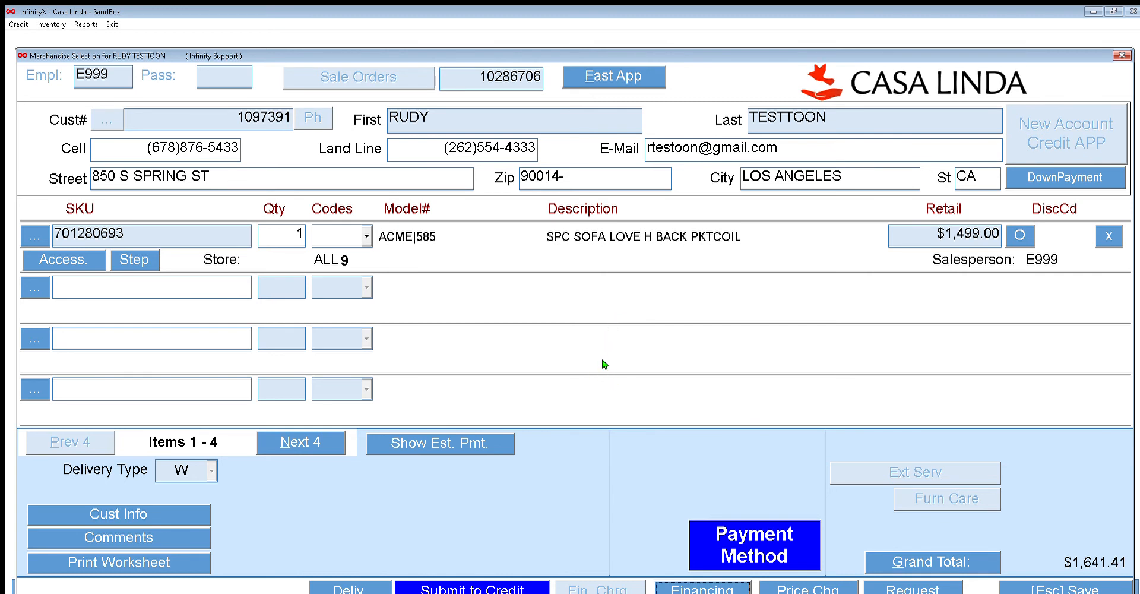
# Open the payment method, leave cash at $0.00 with CITI FINANCIAL covering the total, and post the sale
pyautogui.click(752, 522)
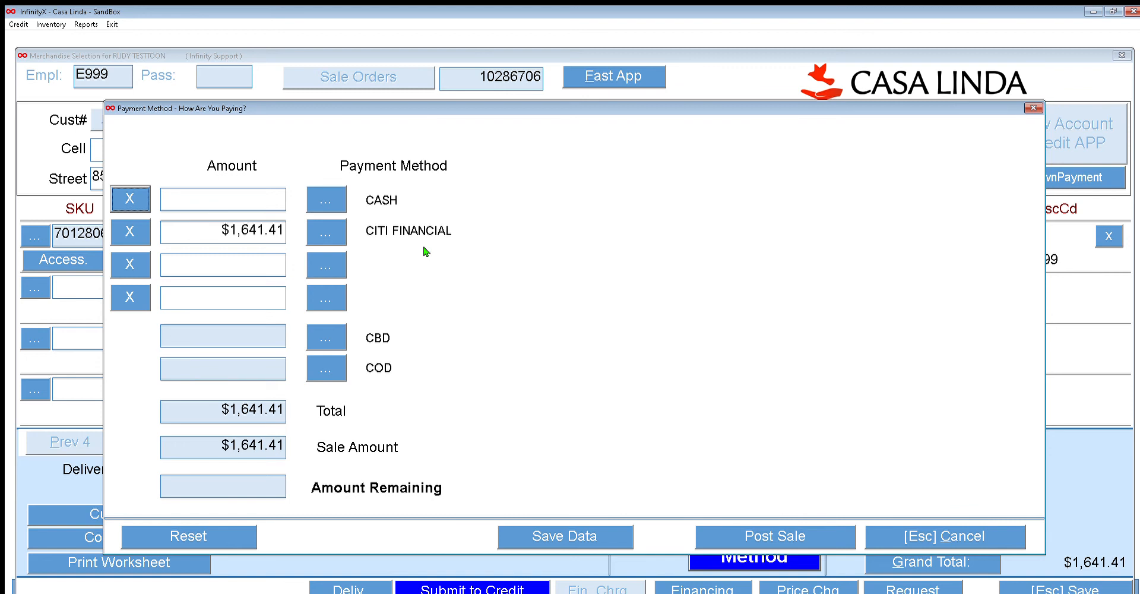
pyautogui.click(244, 188)
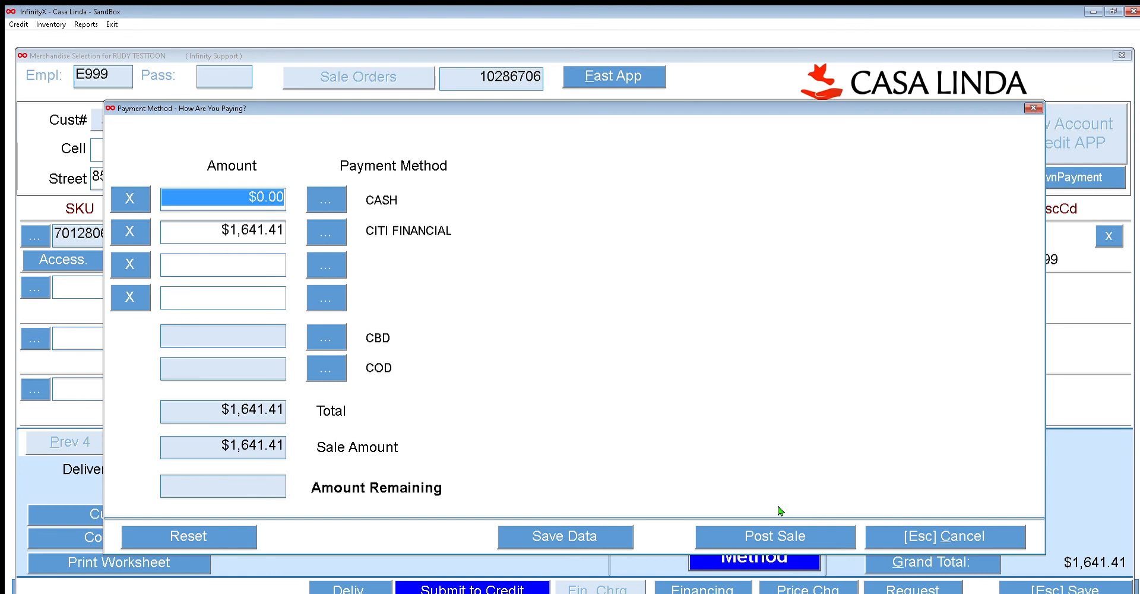
pyautogui.click(776, 535)
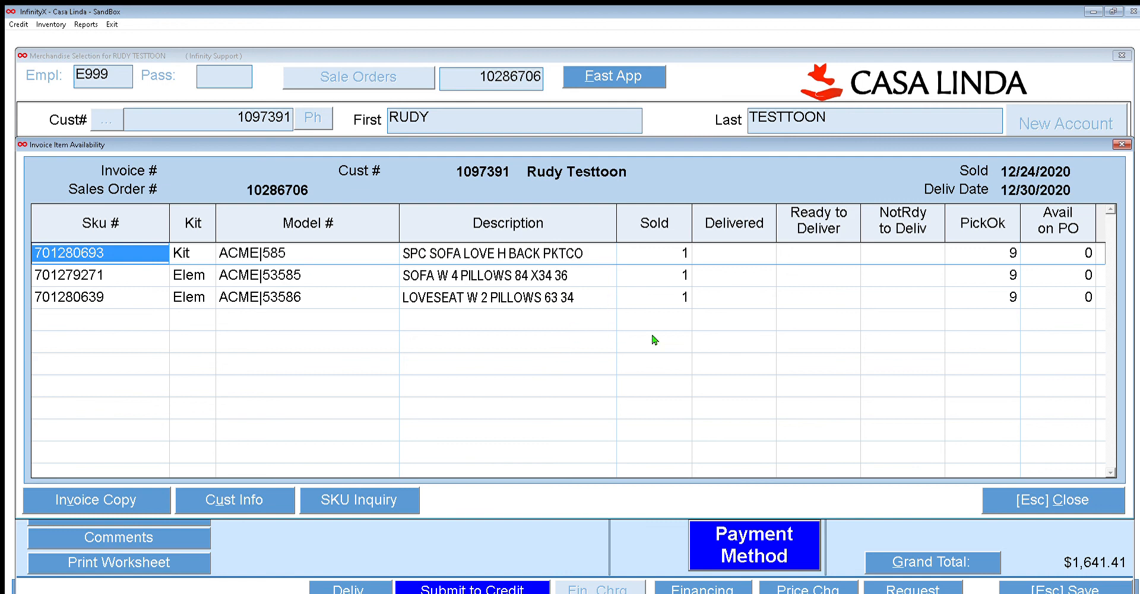
# Close the item availability list and confirm creating the sales receipt
pyautogui.click(1084, 507)
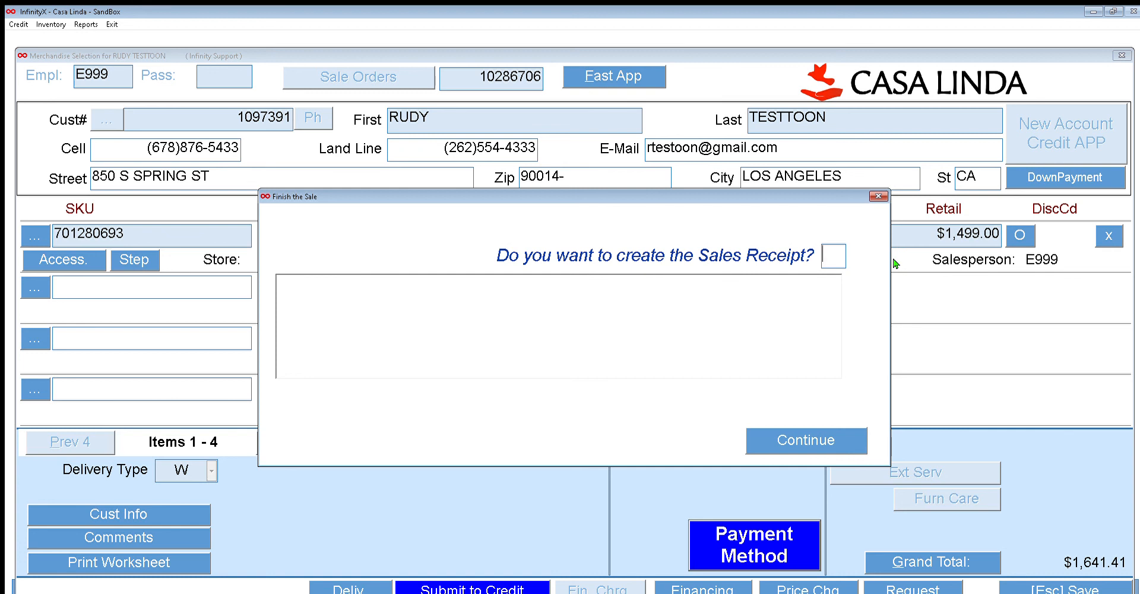
pyautogui.write('Y')
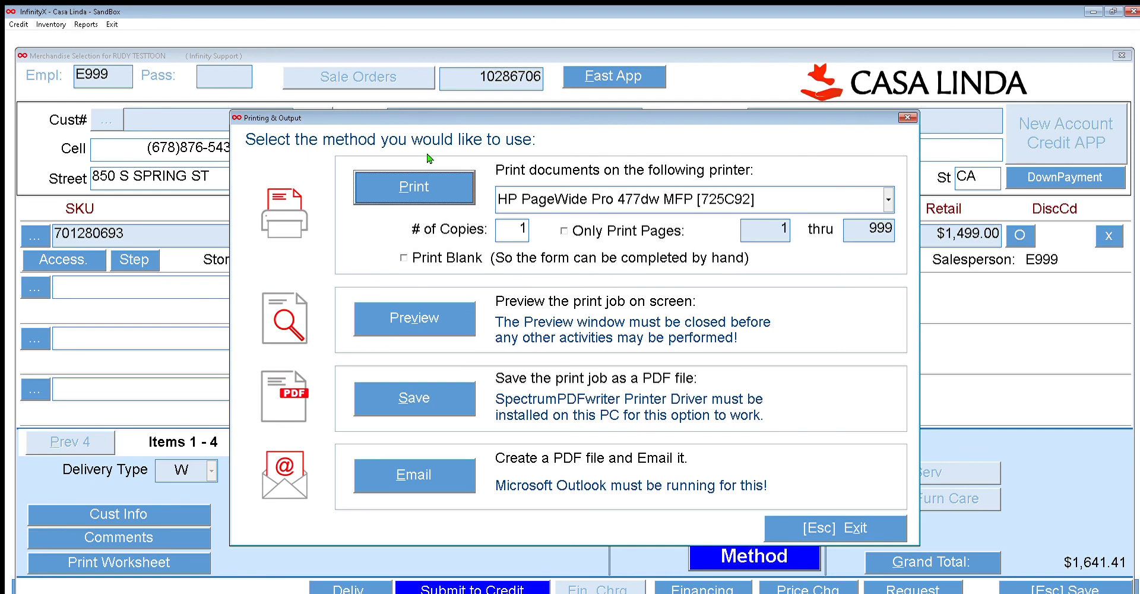
# Preview the sales receipt, close the preview, and send it to print
pyautogui.click(414, 293)
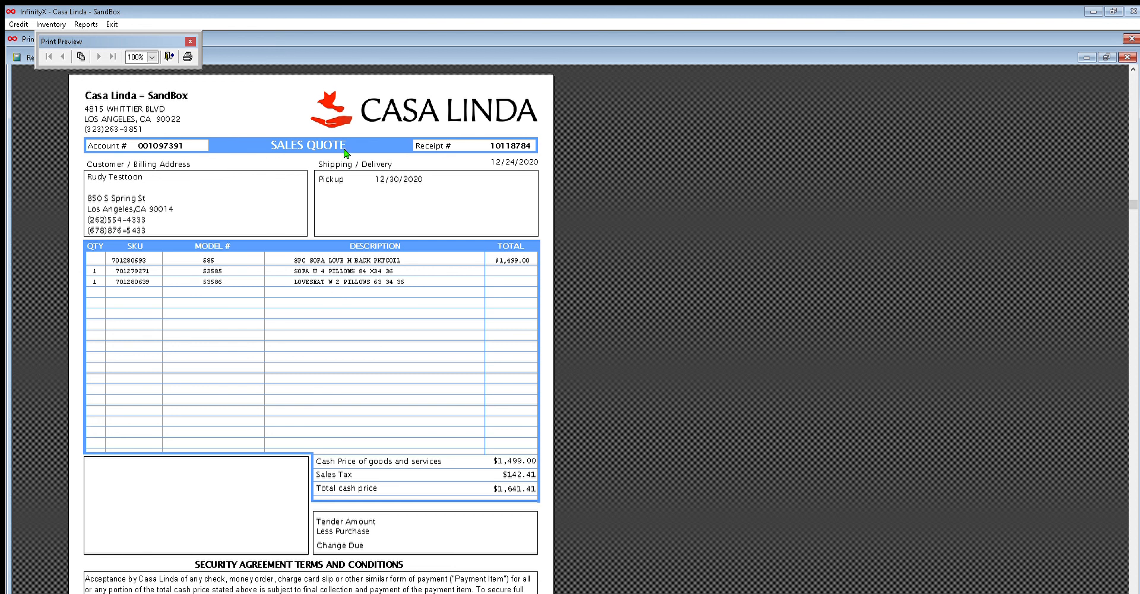
pyautogui.click(190, 41)
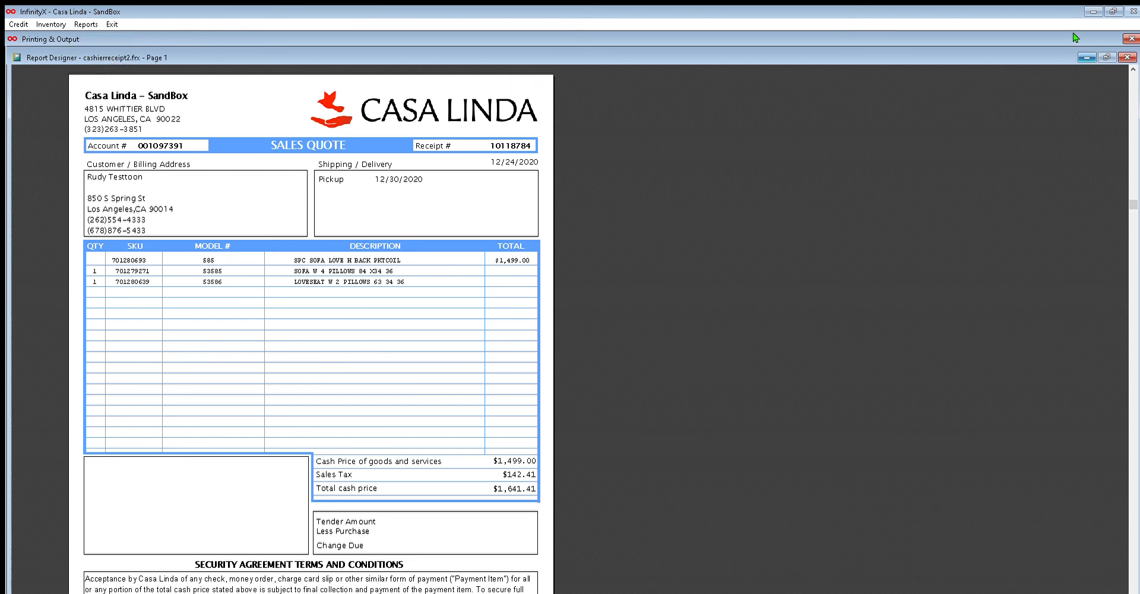
pyautogui.click(1128, 57)
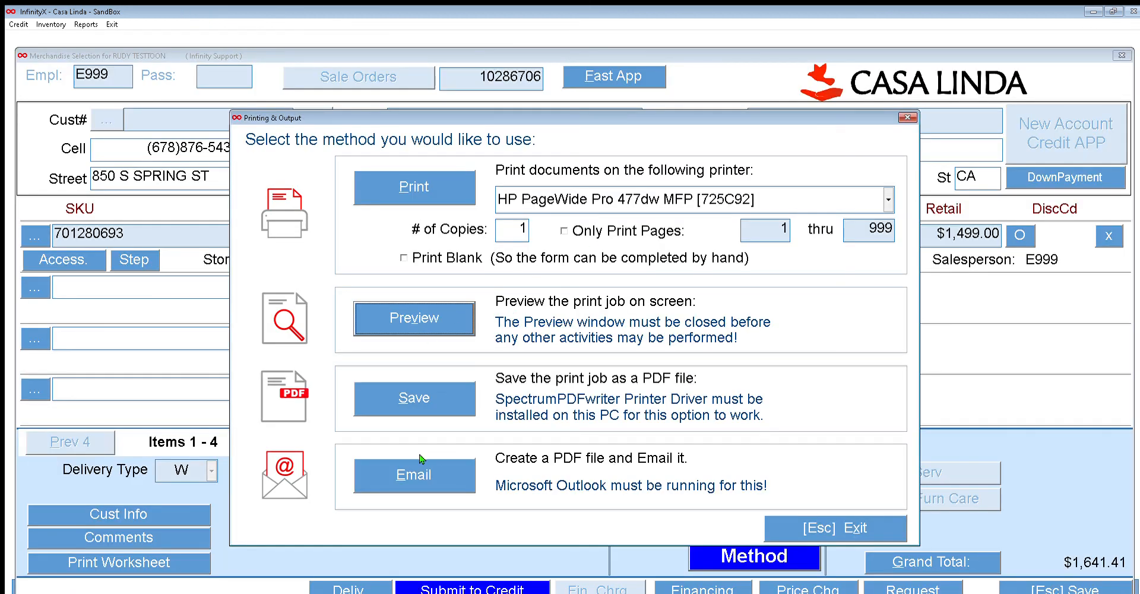
pyautogui.click(422, 176)
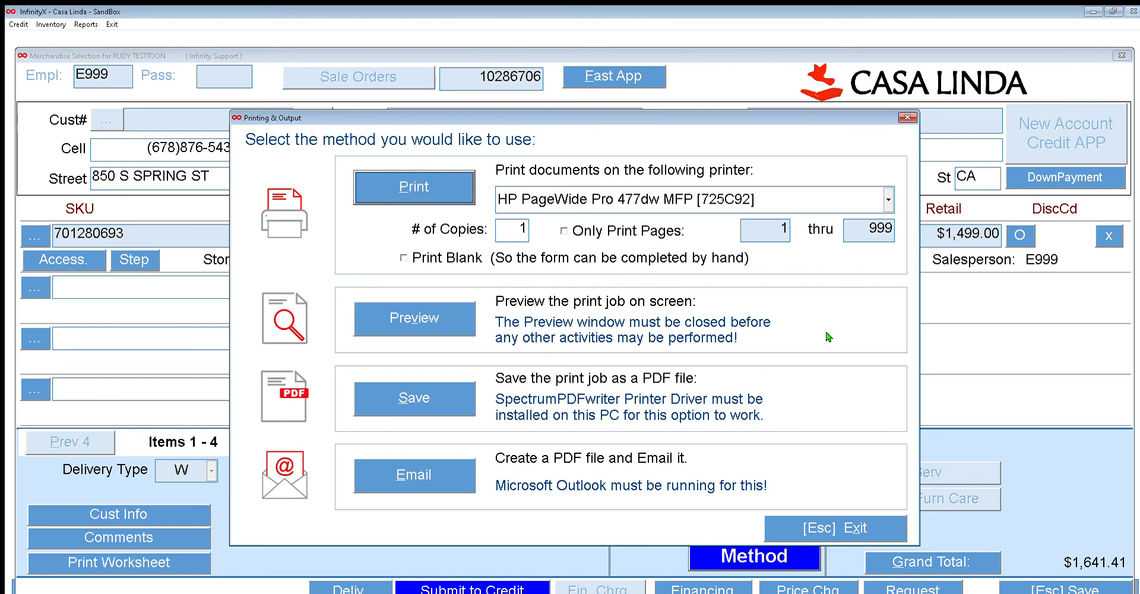